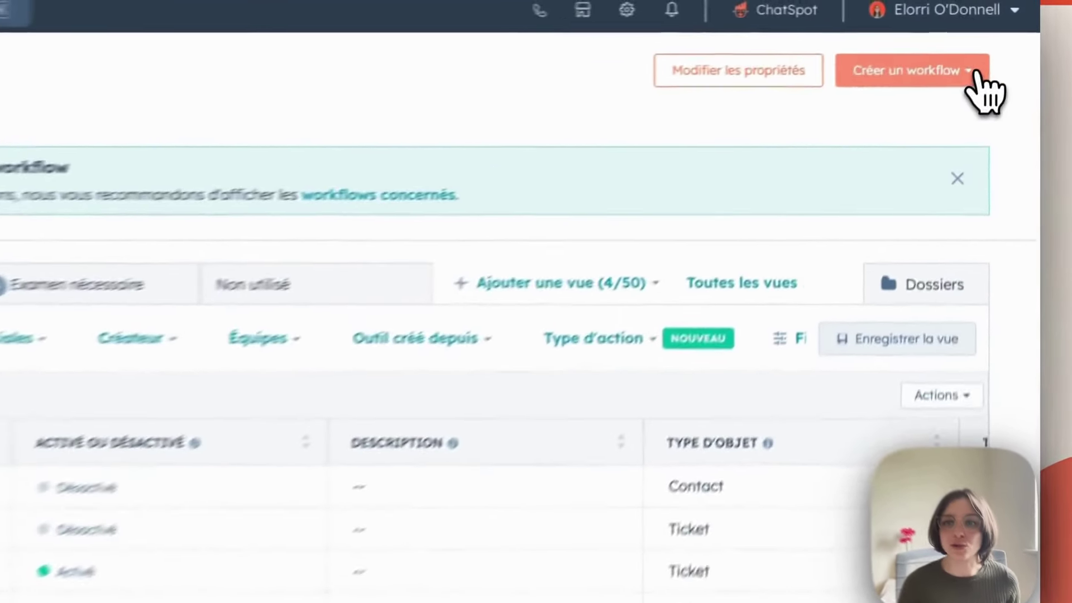
# Create a workflow from scratch of the type "Basé sur l'utilisateur"
pyautogui.click(987, 34)
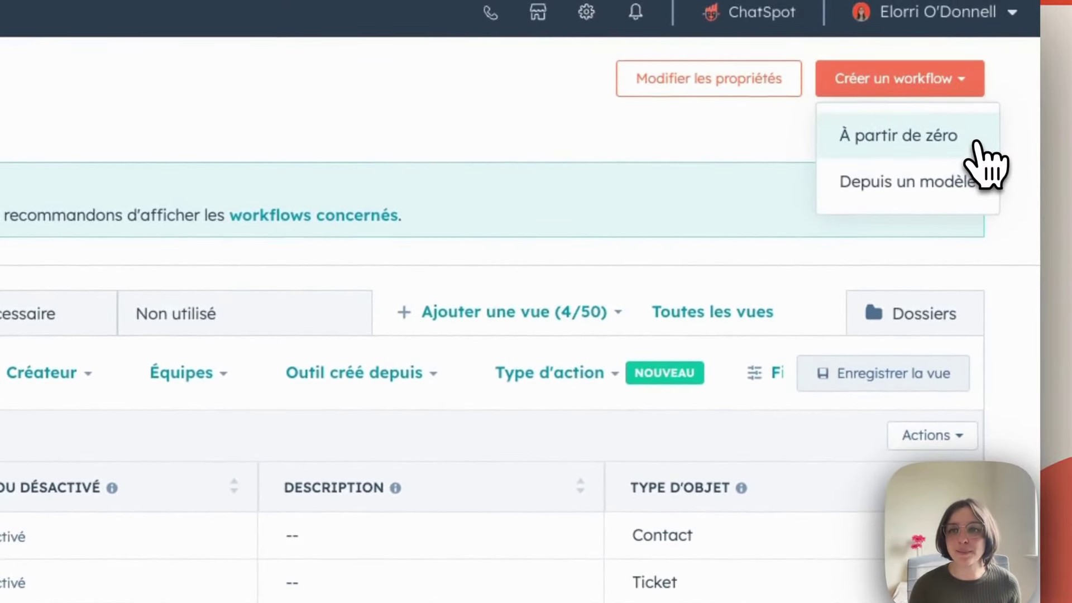
pyautogui.click(977, 144)
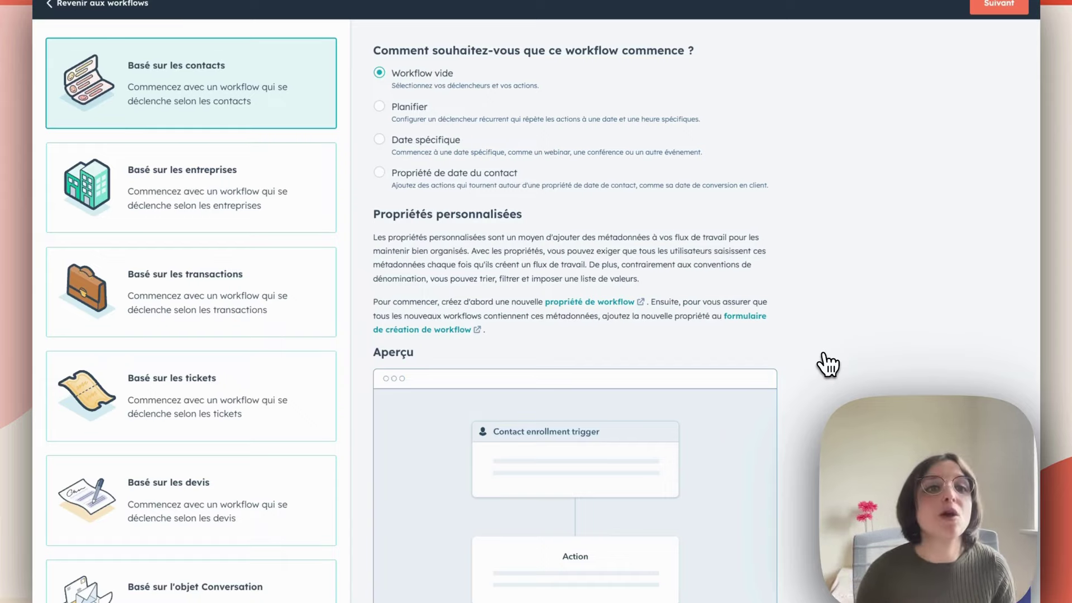
pyautogui.scroll(-10, 296, 383)
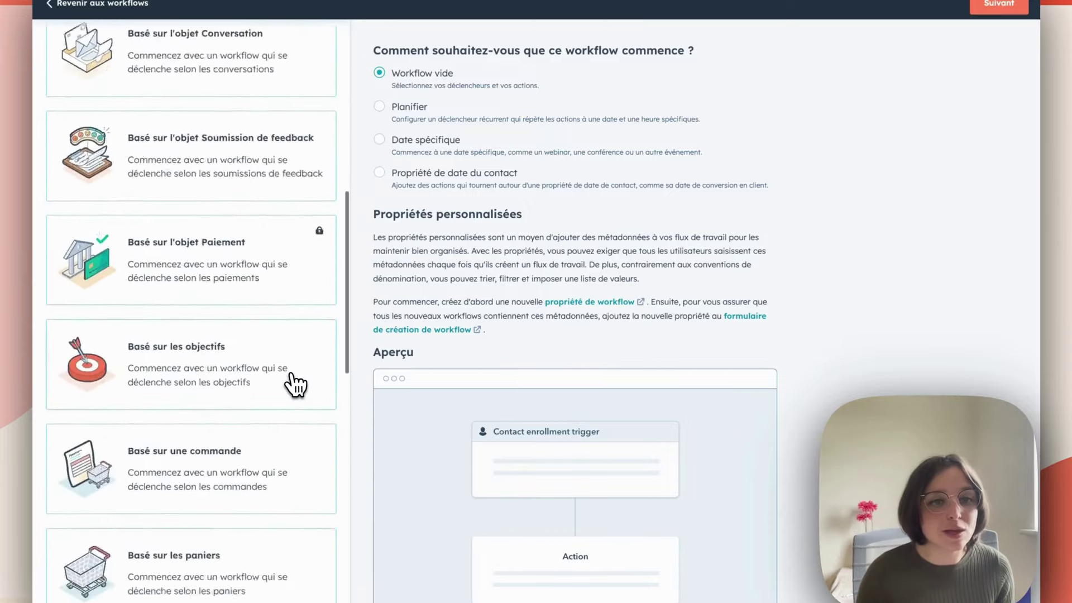
pyautogui.scroll(-5, 296, 383)
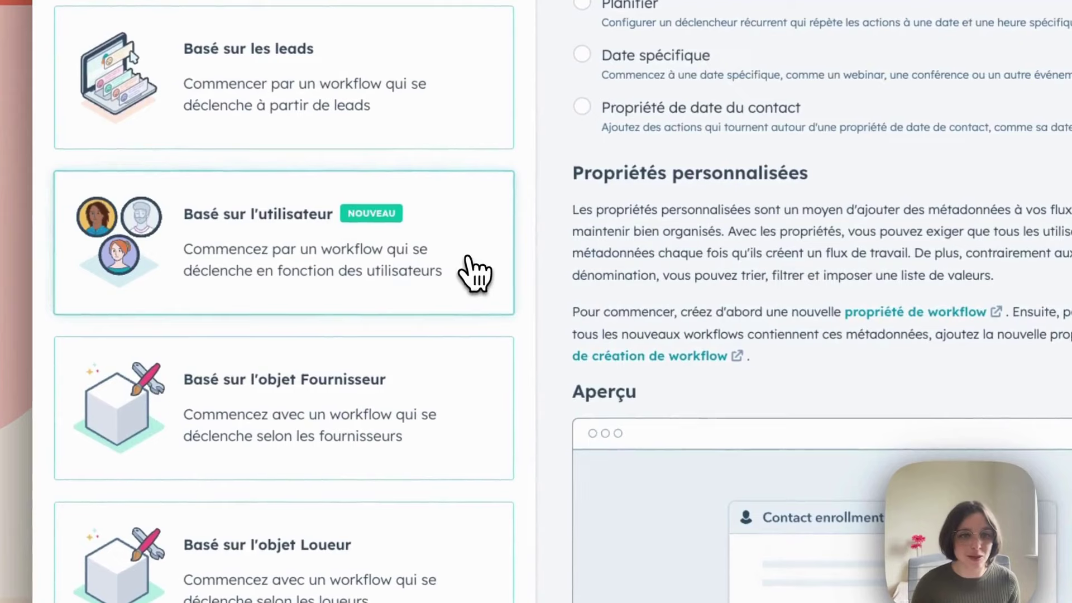
pyautogui.click(469, 262)
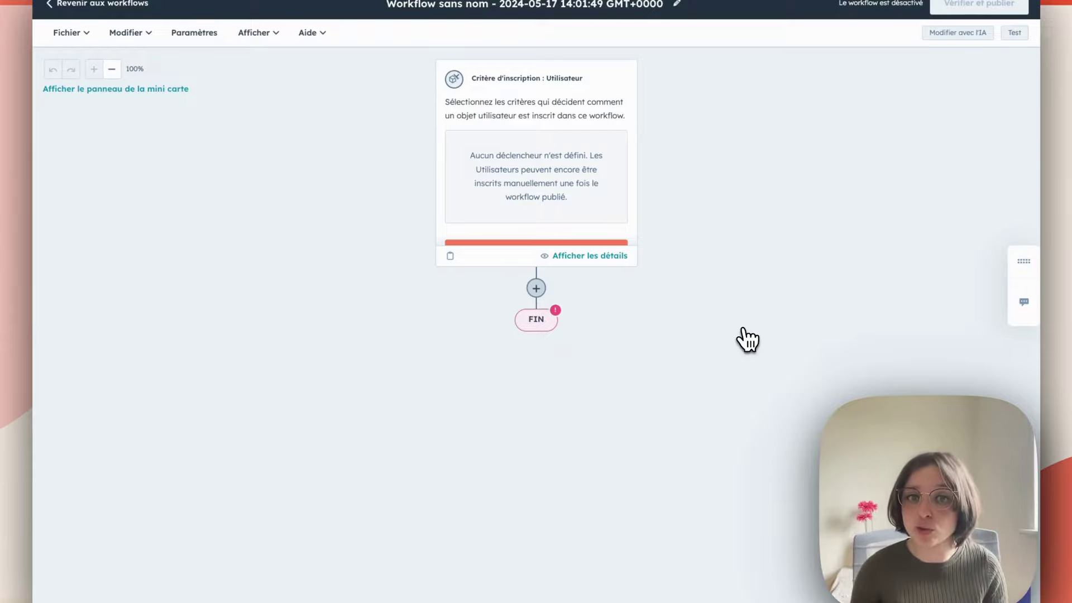
# Set the enrollment trigger to a filter criterion where "Synchronisation du calendrier" est égal à "Faux", and save it
pyautogui.click(614, 178)
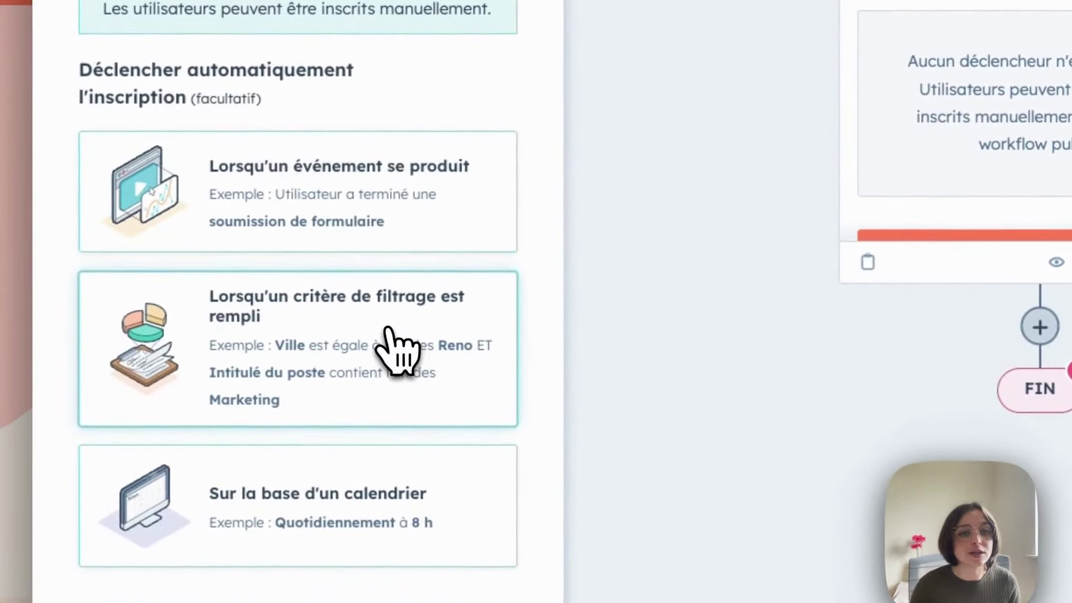
pyautogui.click(397, 351)
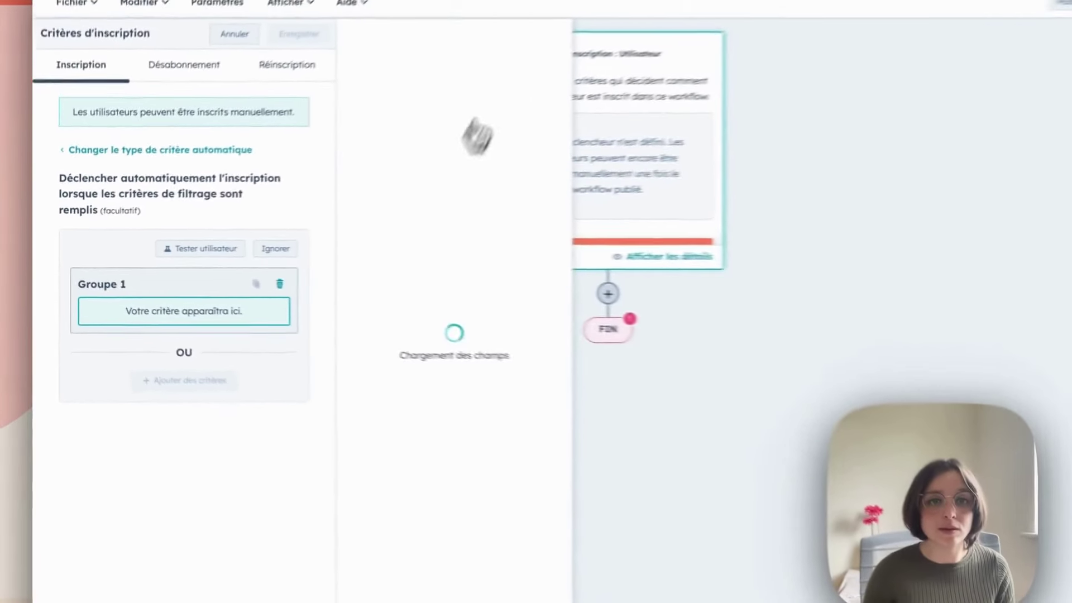
pyautogui.click(693, 17)
pyautogui.write('calendrie')
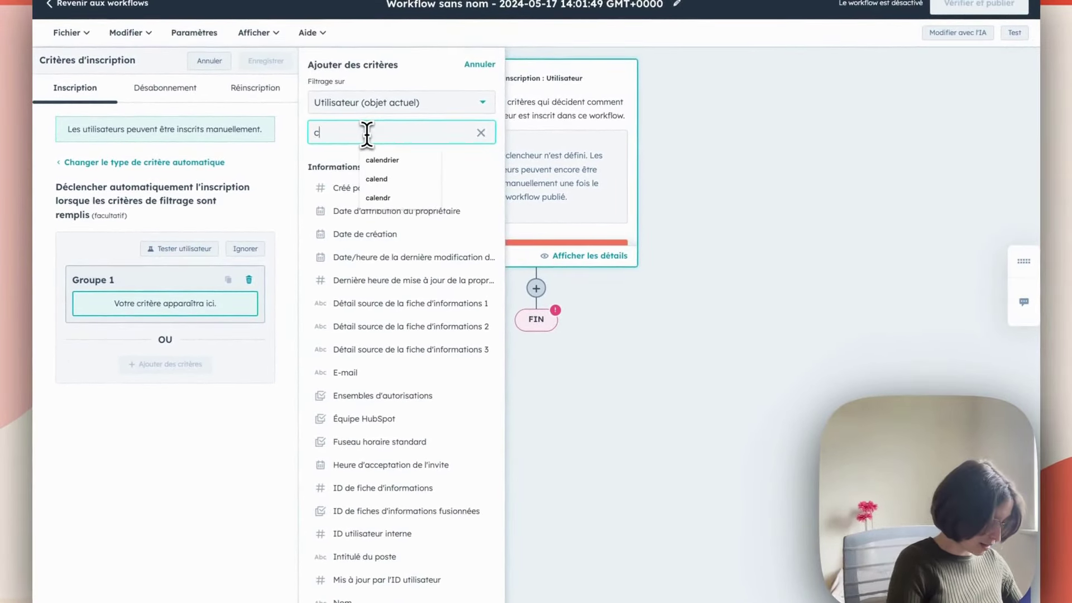
pyautogui.write('r')
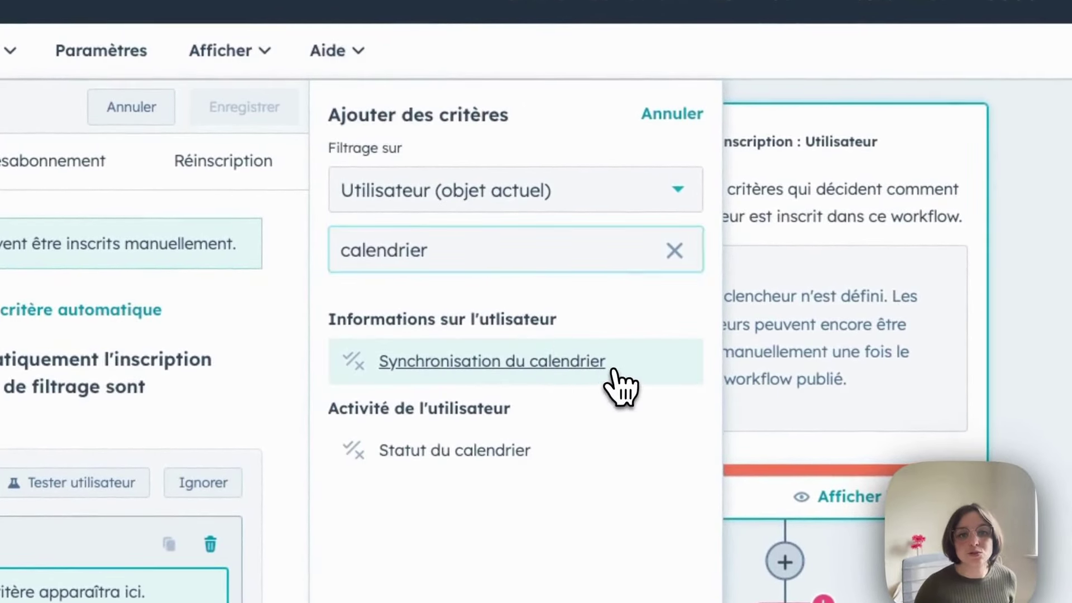
pyautogui.click(609, 370)
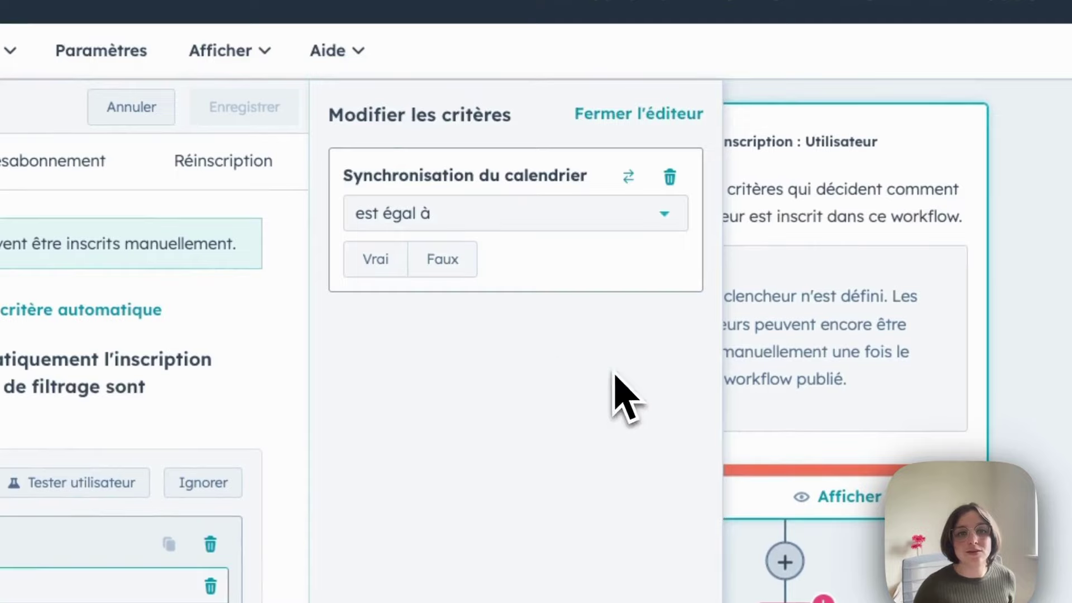
pyautogui.click(456, 269)
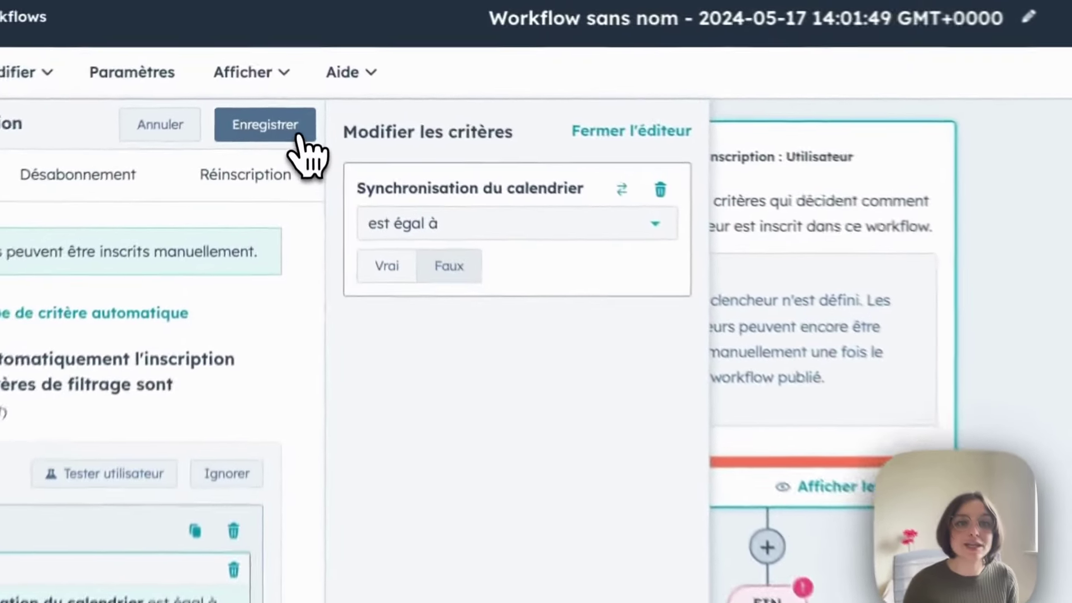
pyautogui.click(299, 137)
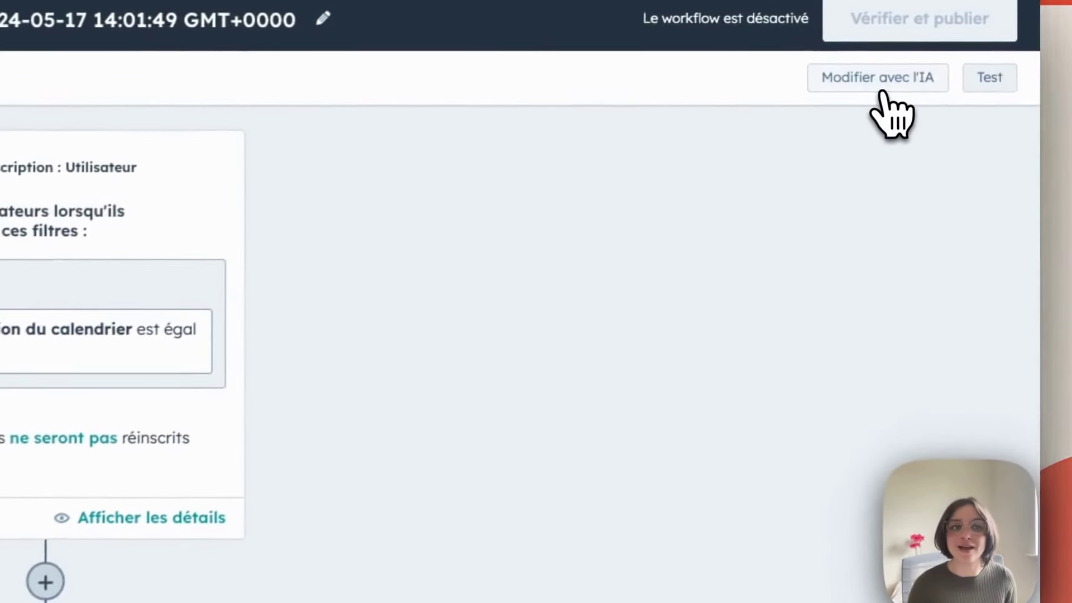
# Generate and keep an AI action from the prompt "Envoyer une notification aux utilisateurs pour leur demander de connecter leur calendrier à HubSpot"
pyautogui.click(958, 33)
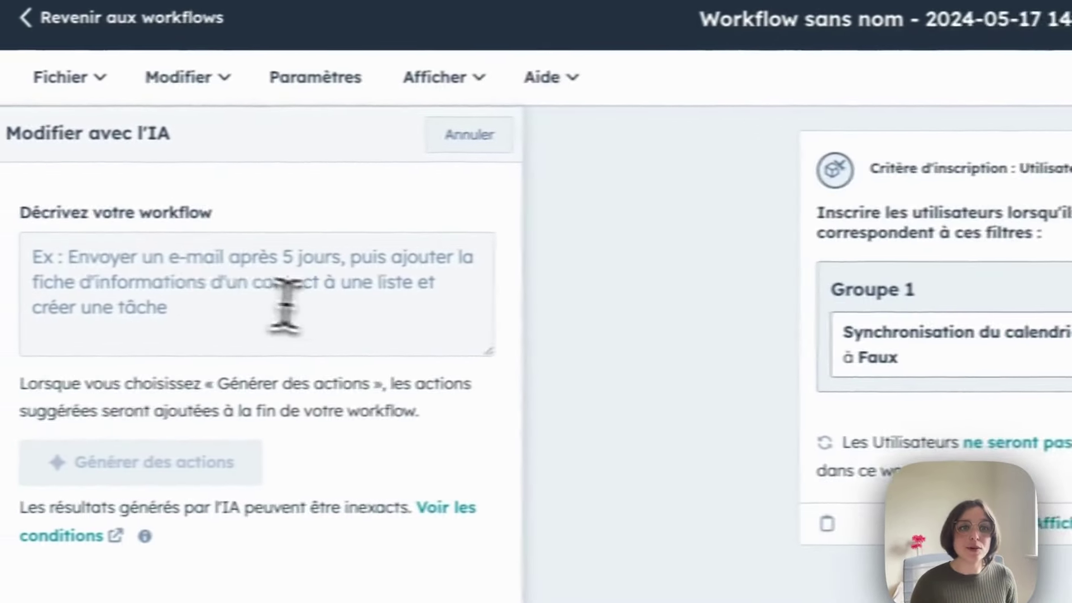
pyautogui.click(190, 282)
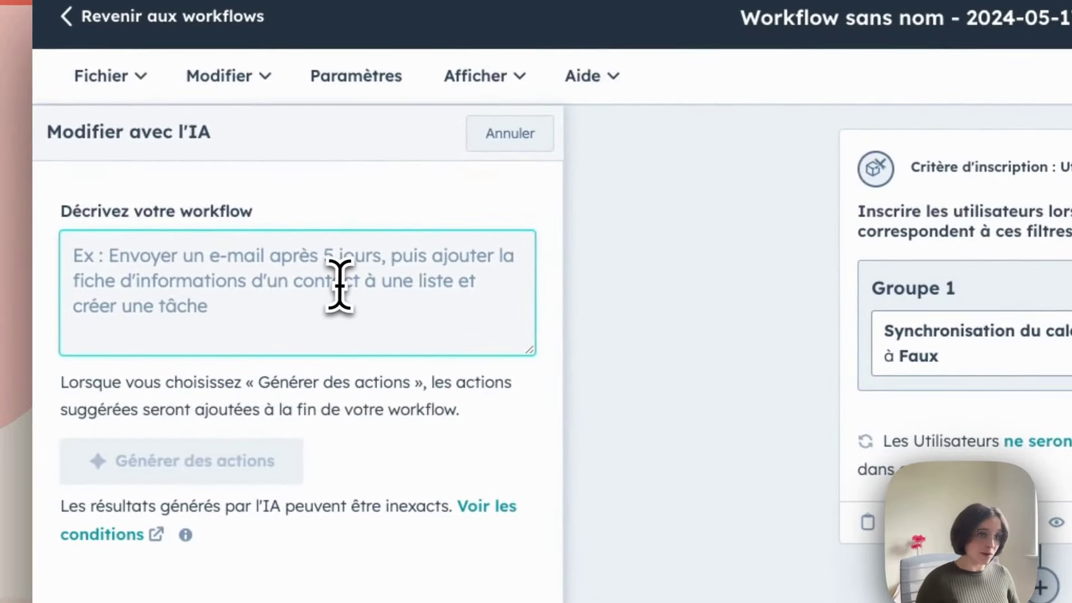
pyautogui.write('Envo')
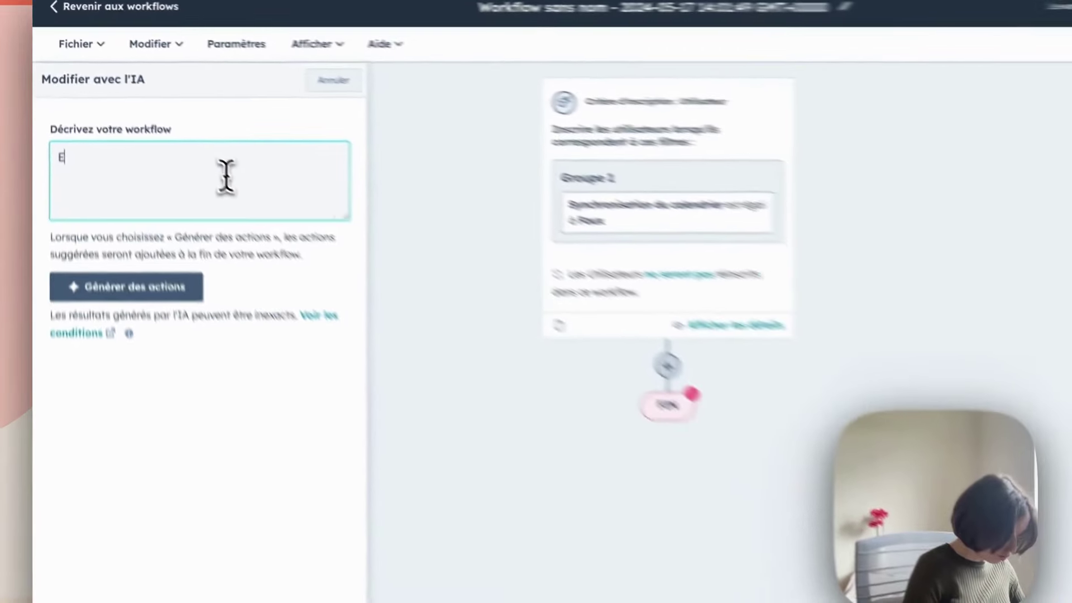
pyautogui.write('yer')
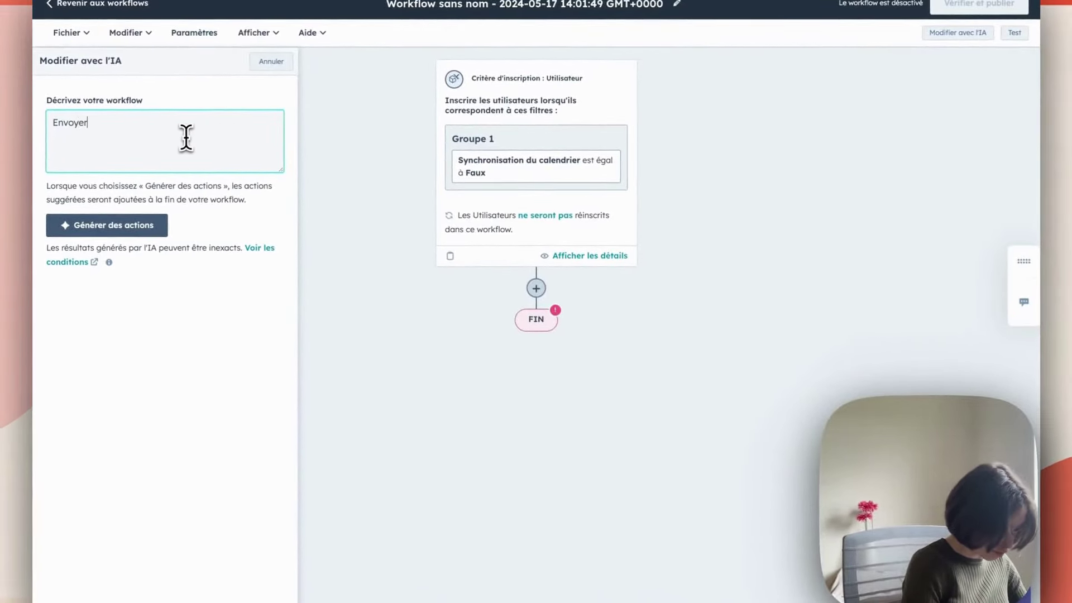
pyautogui.write(' ube')
pyautogui.press('BackSpace')
pyautogui.press('BackSpace')
pyautogui.write('ne')
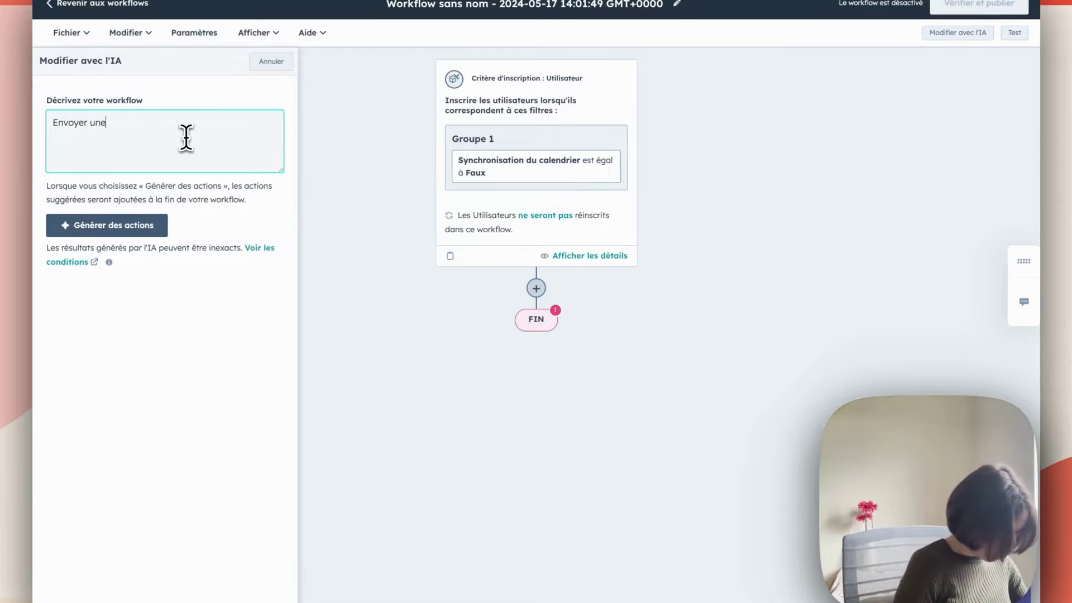
pyautogui.write(' notificat')
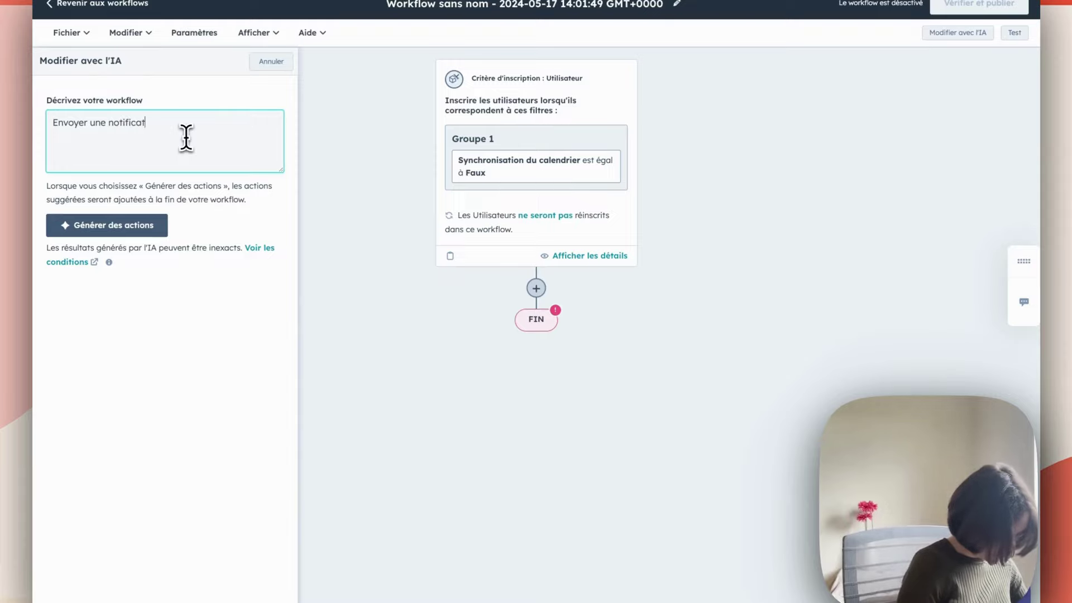
pyautogui.write('ion aux ')
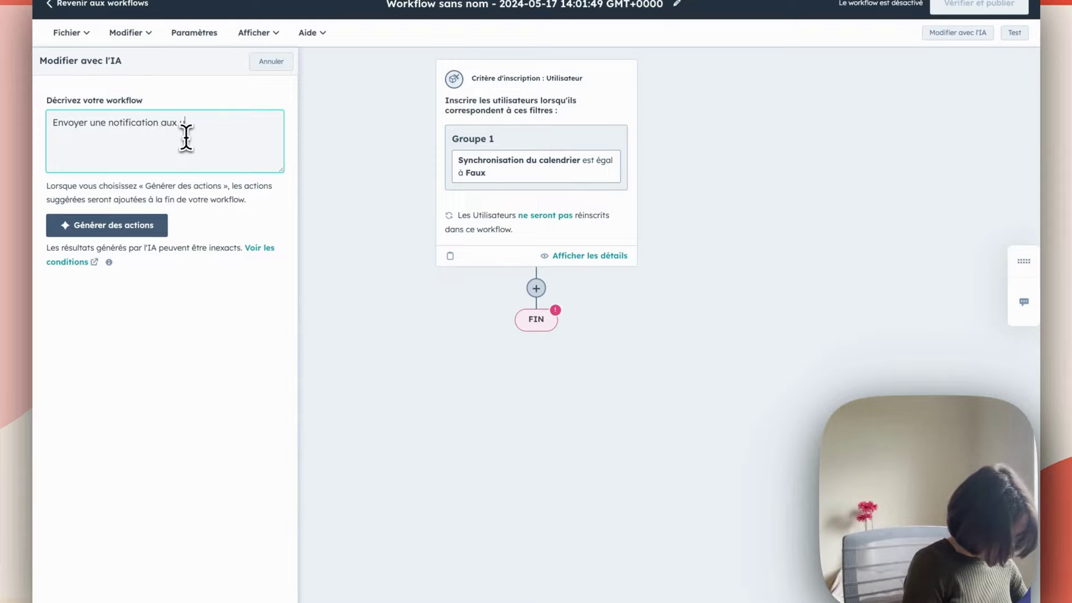
pyautogui.write('utilisateu')
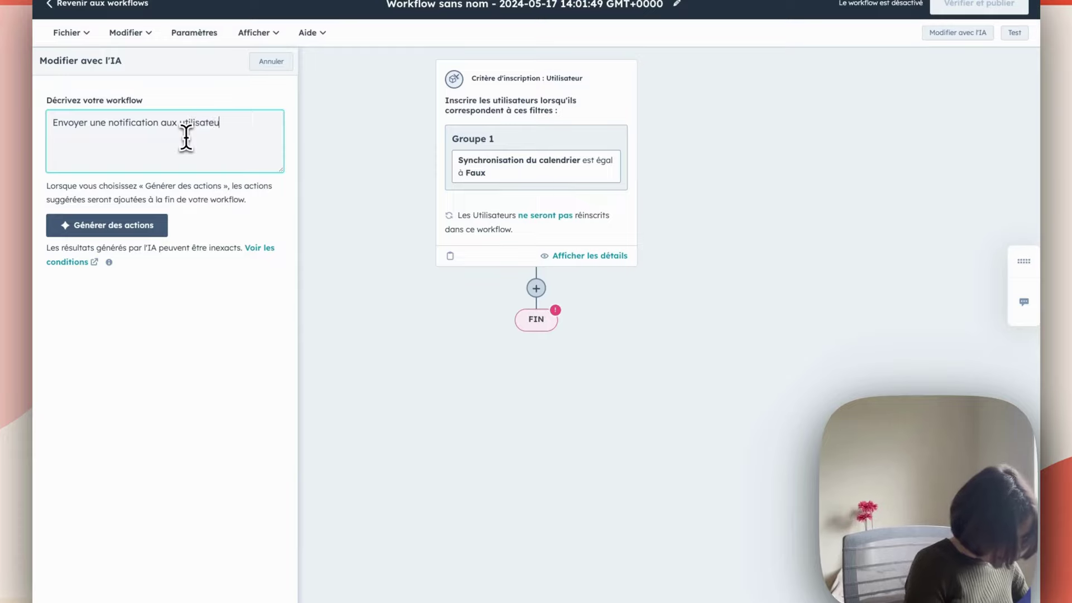
pyautogui.write('rs pour leur ')
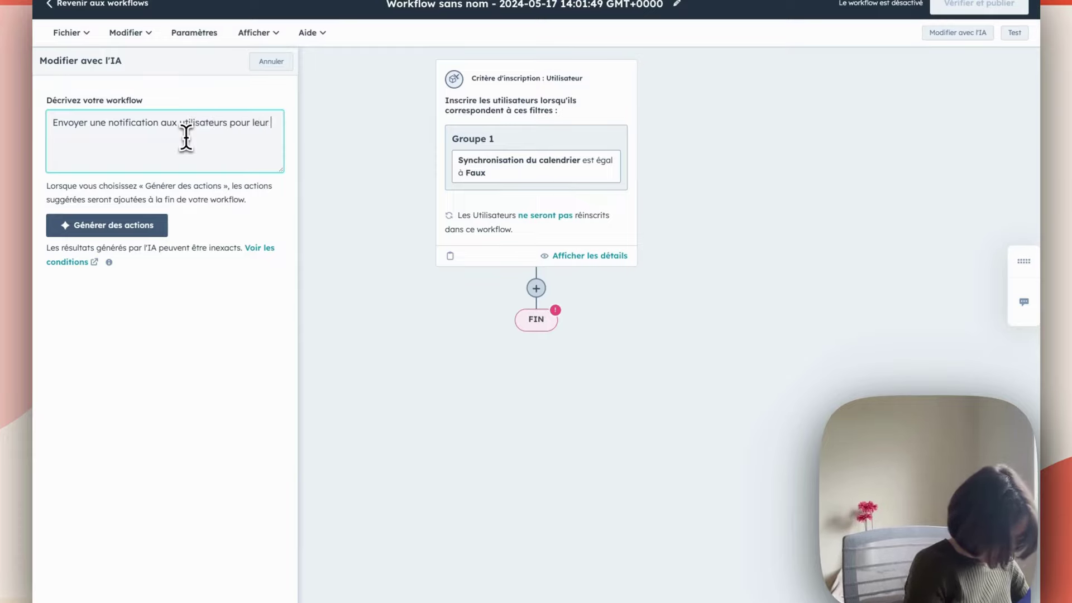
pyautogui.write('demander de c')
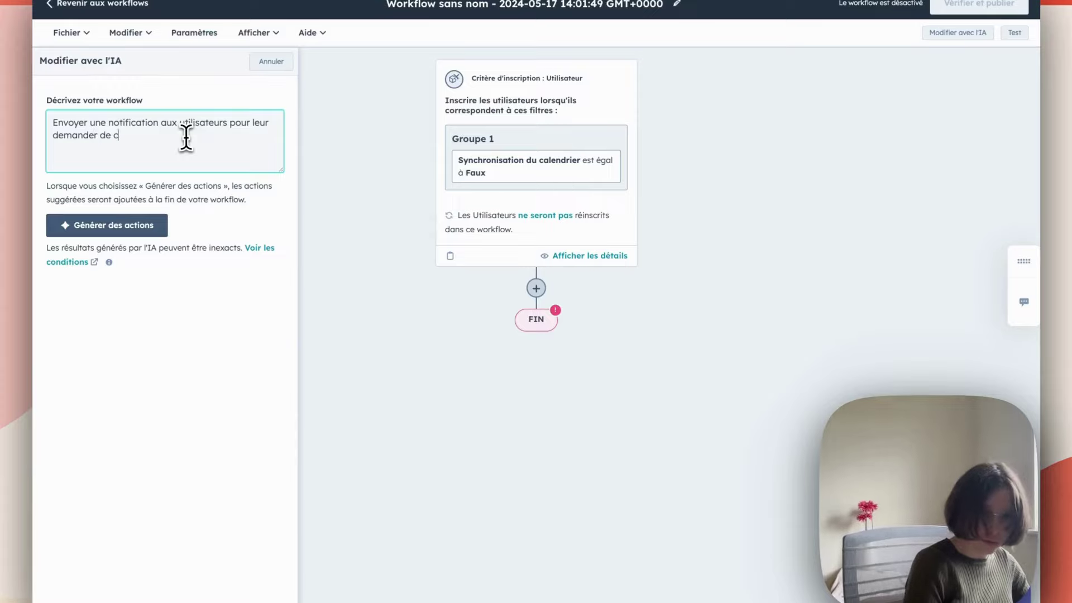
pyautogui.write('onnecter l')
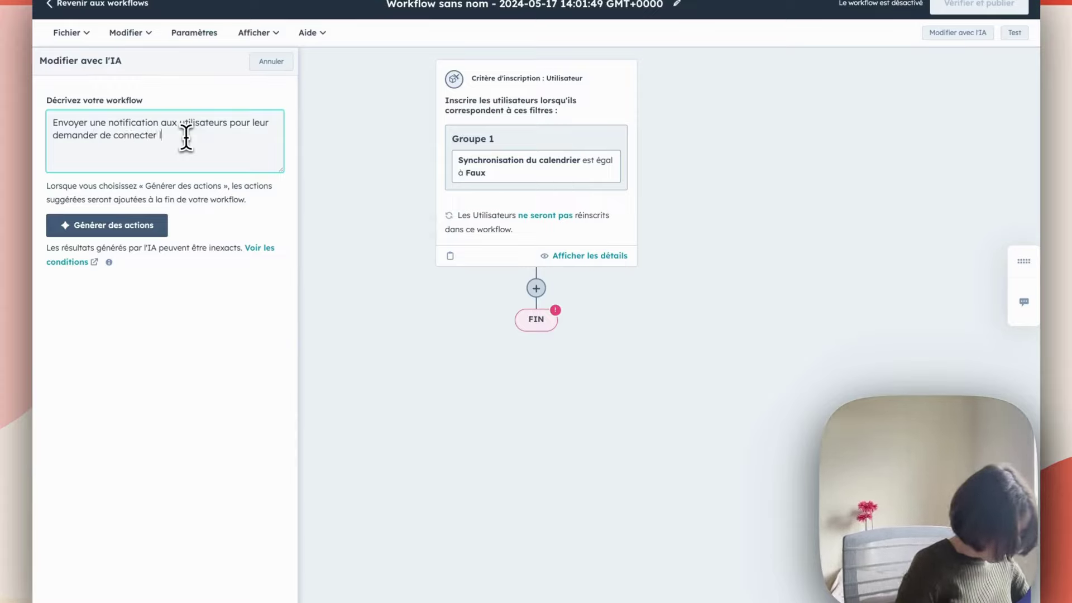
pyautogui.write('eur calendrier ')
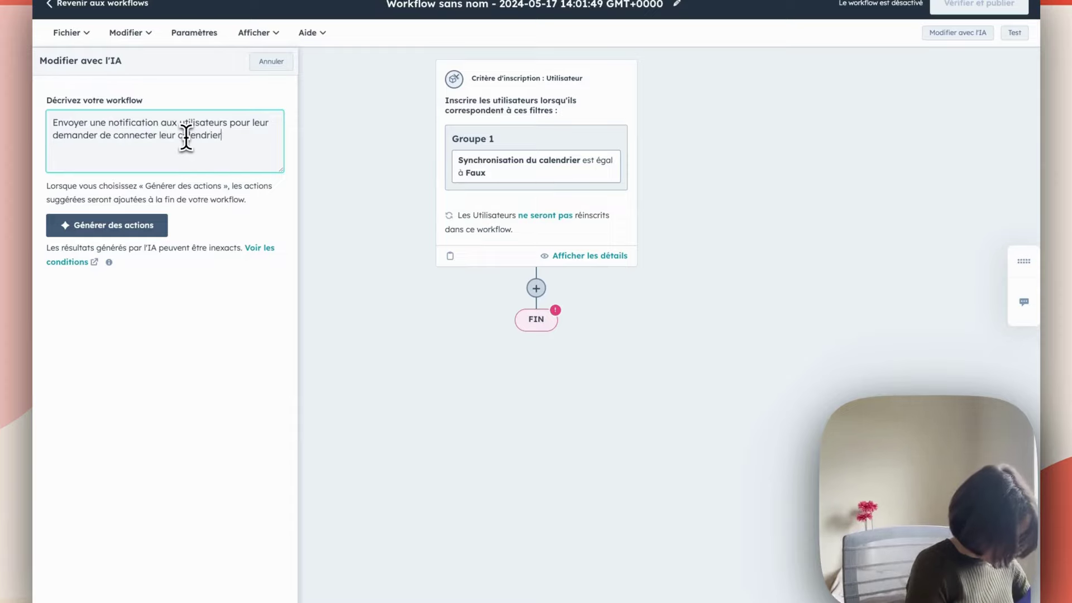
pyautogui.write('à HubSpot')
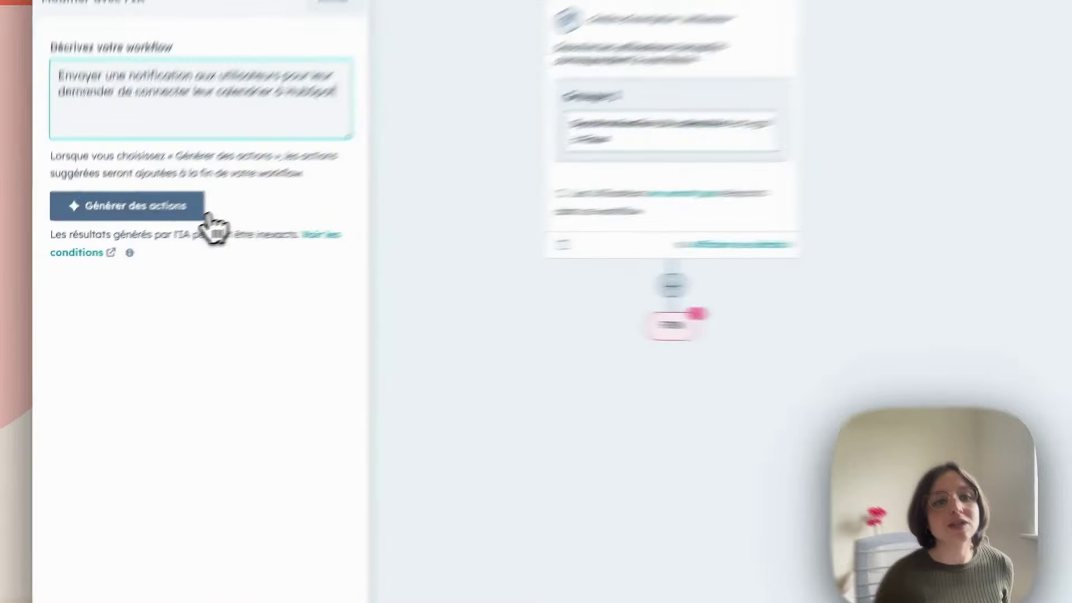
pyautogui.click(159, 228)
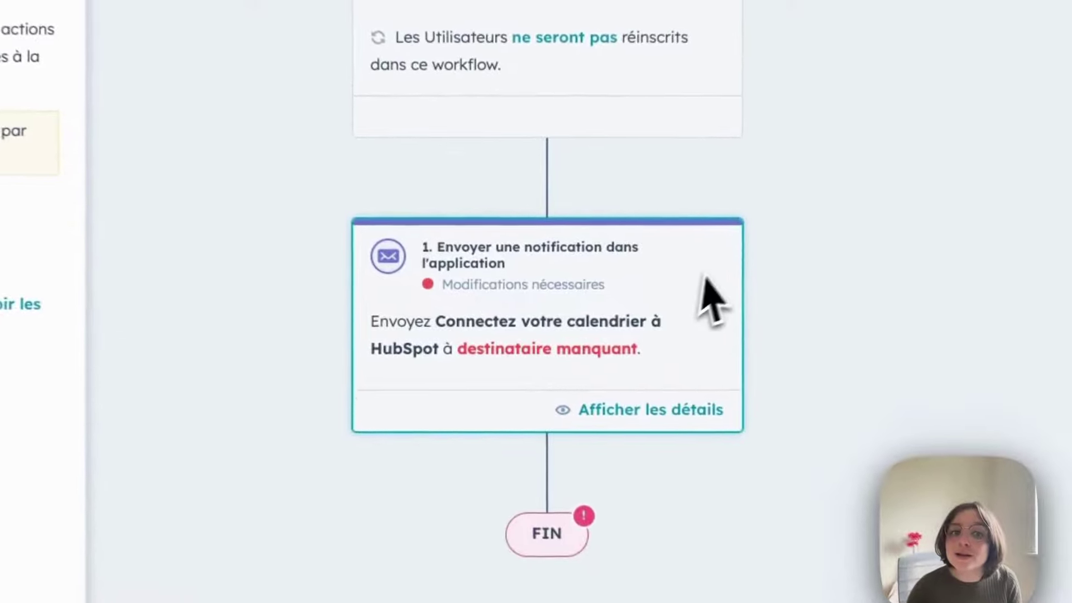
pyautogui.moveTo(559, 317)
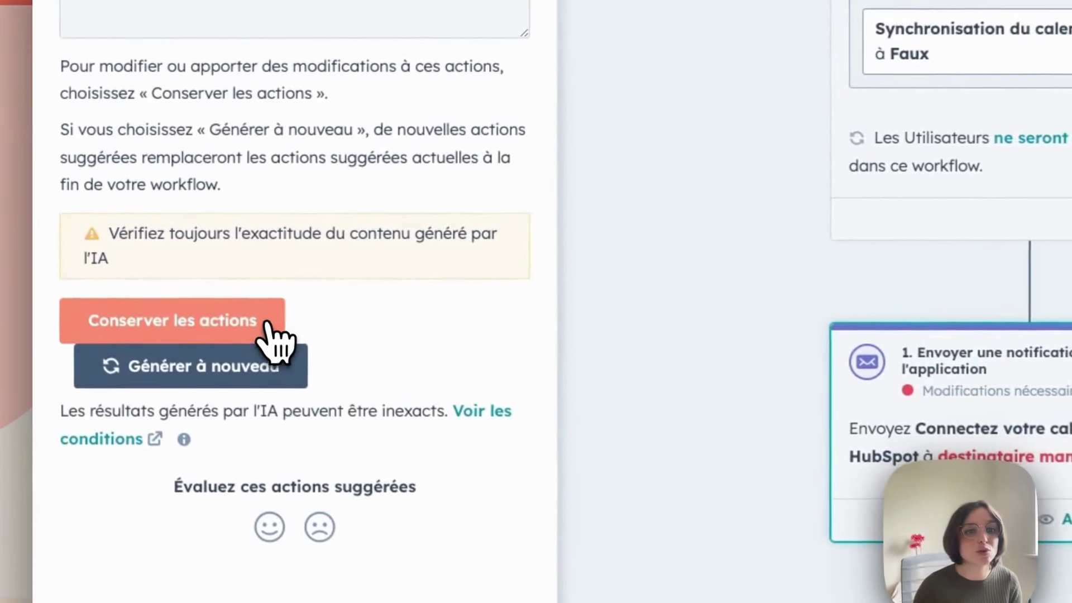
pyautogui.click(149, 273)
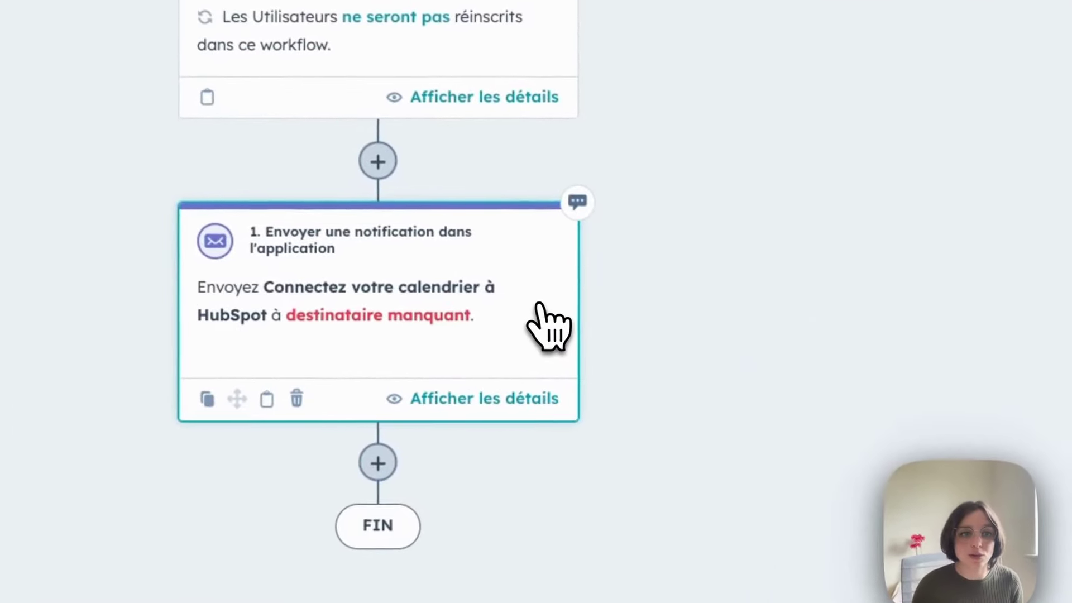
# Set the in-app notification action to go to the existing owner "Propriétaire" and save the action
pyautogui.click(560, 333)
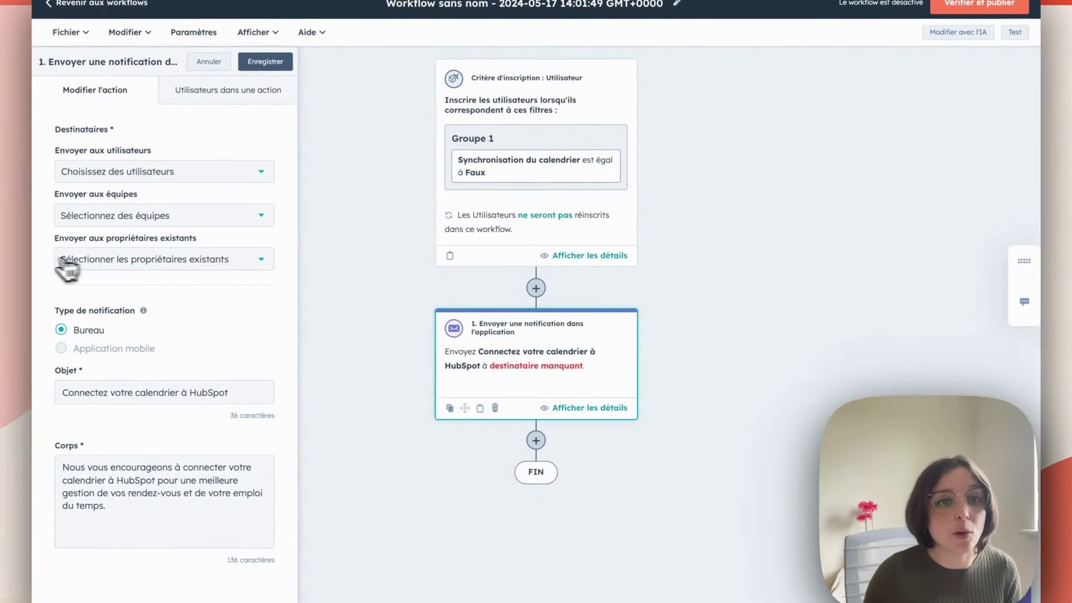
pyautogui.click(266, 260)
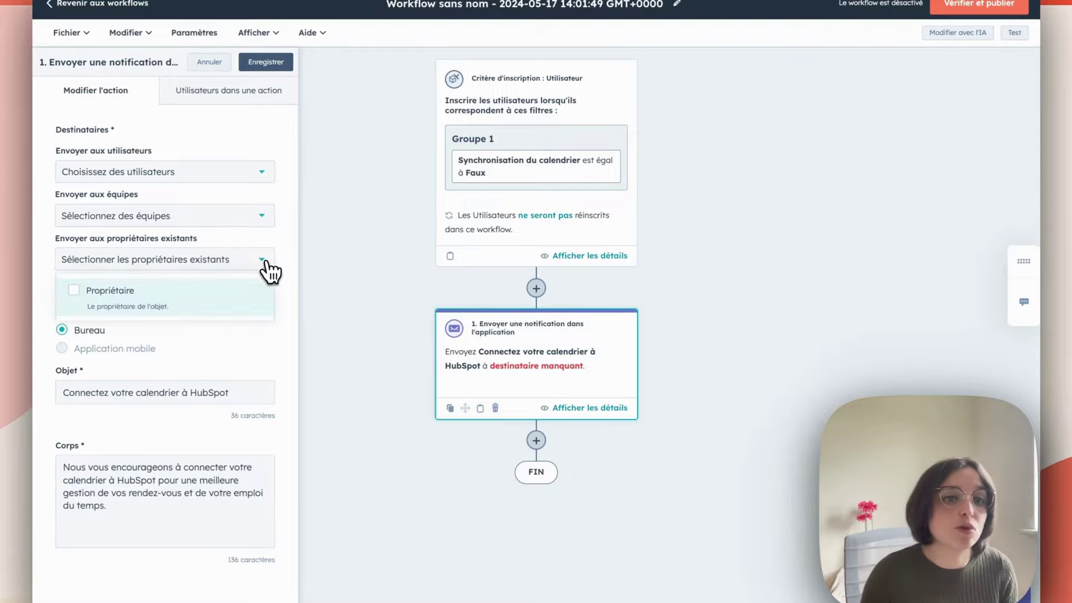
pyautogui.click(78, 292)
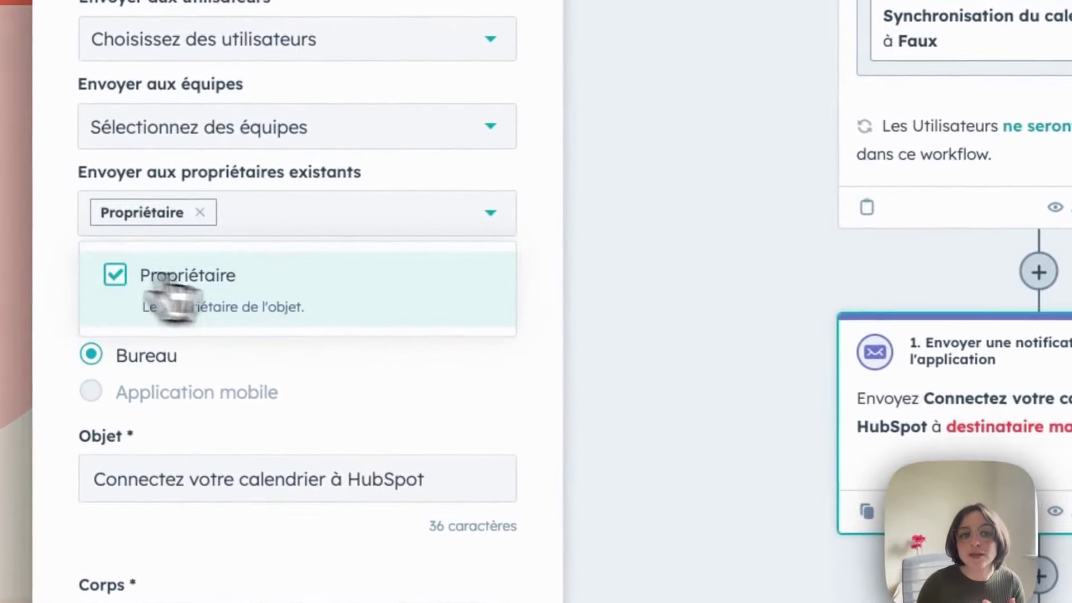
pyautogui.click(482, 391)
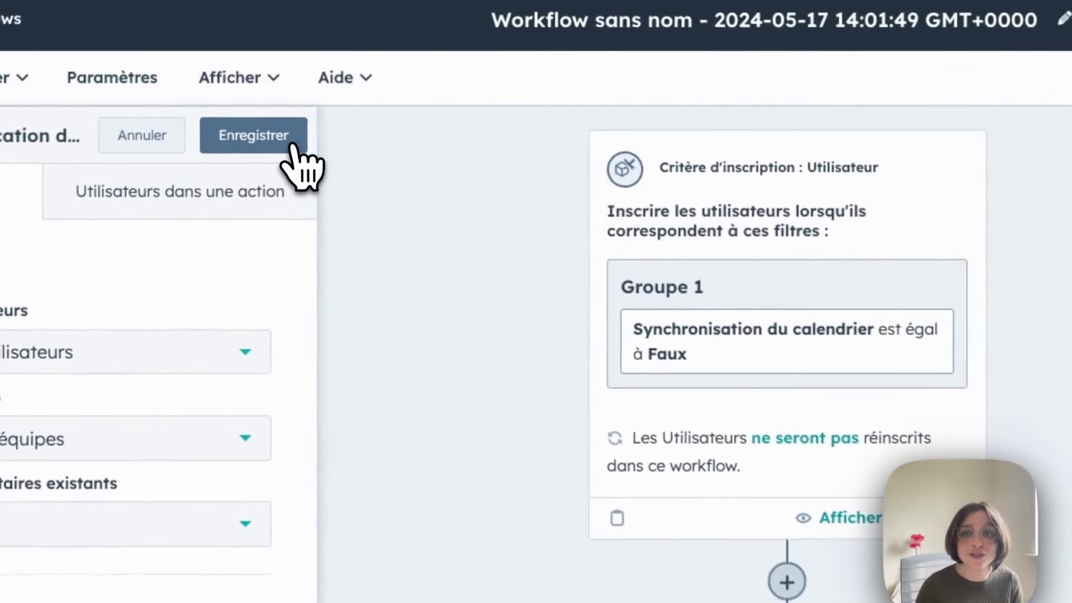
pyautogui.click(293, 146)
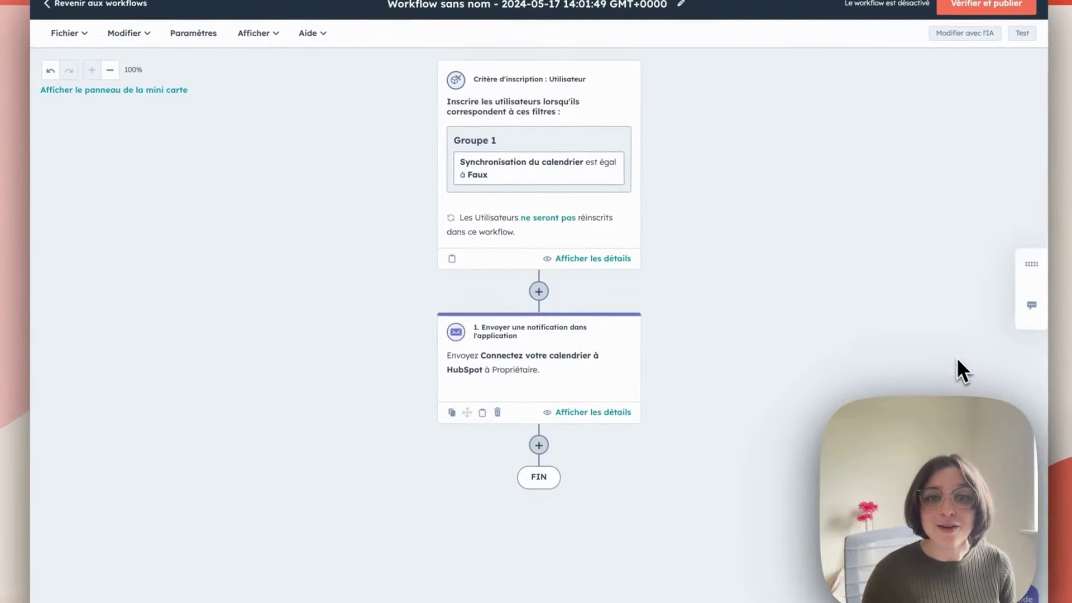